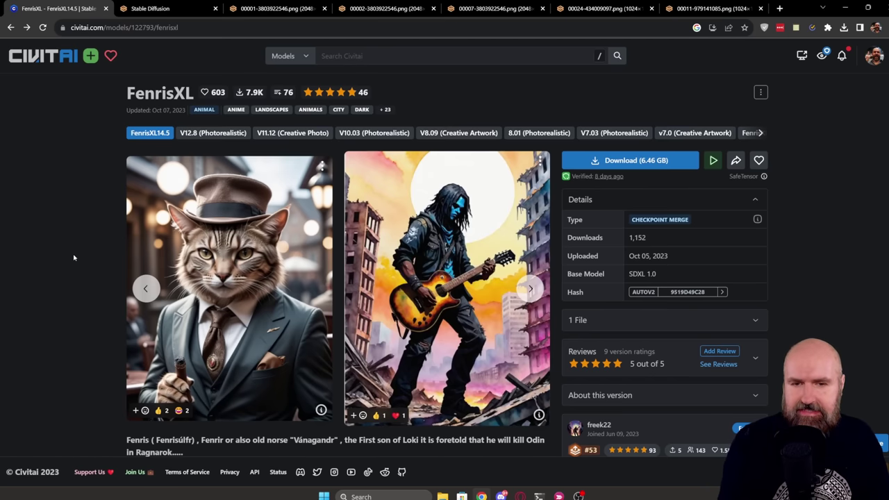
# Page through the FenrisXL example images to the harbour man and dog examples
pyautogui.click(530, 288)
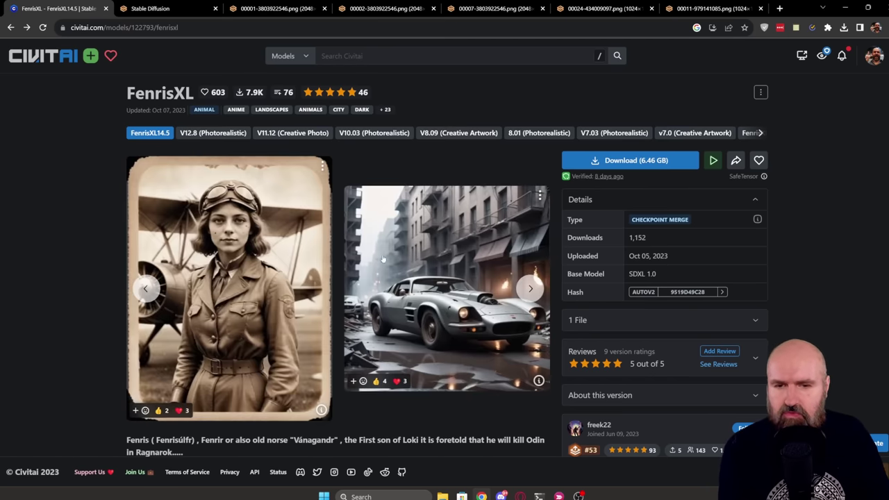
pyautogui.click(530, 288)
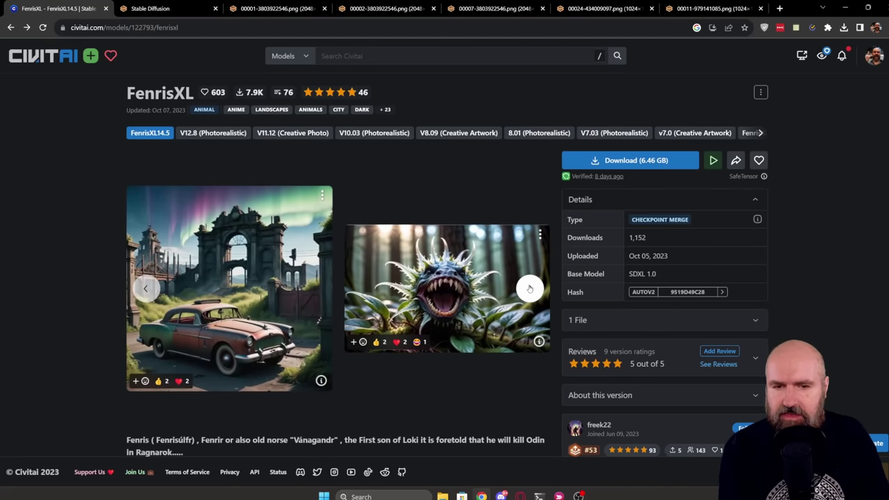
pyautogui.click(530, 288)
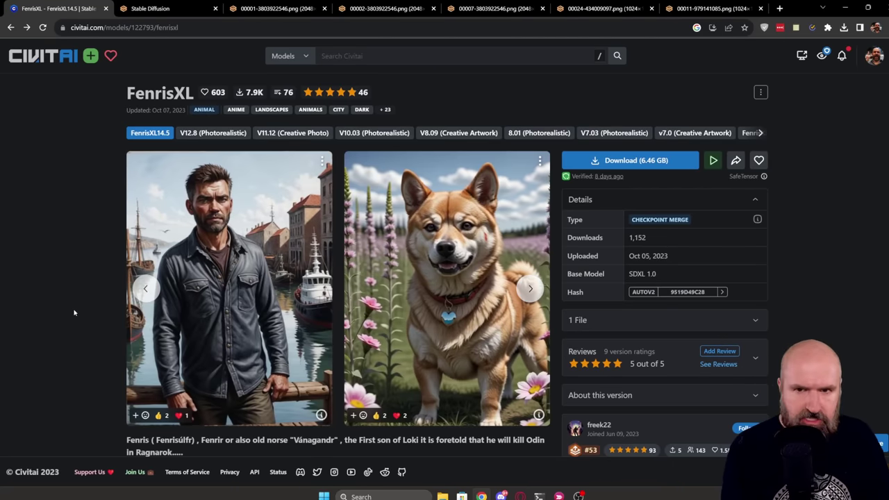
# Read the FenrisXL changelog for its CFG and step recommendations
pyautogui.scroll(-10, 74, 312)
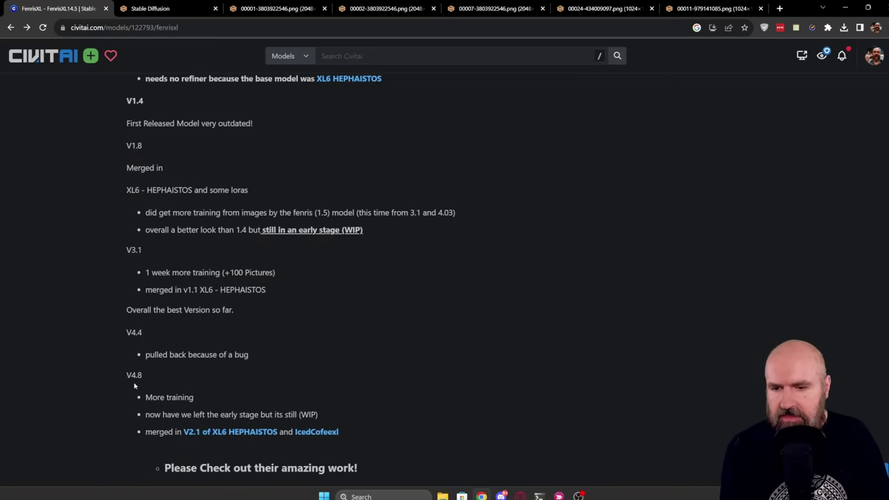
pyautogui.scroll(-4, 66, 361)
pyautogui.scroll(-2, 68, 358)
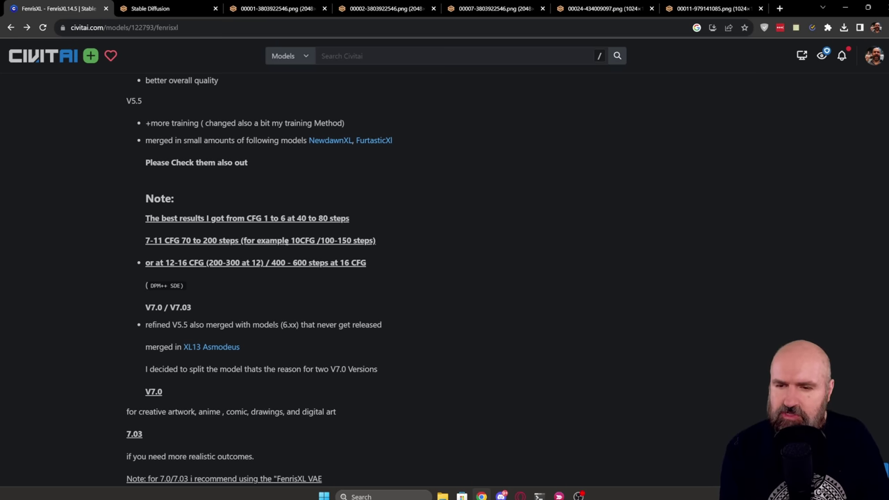
pyautogui.scroll(-8, 71, 395)
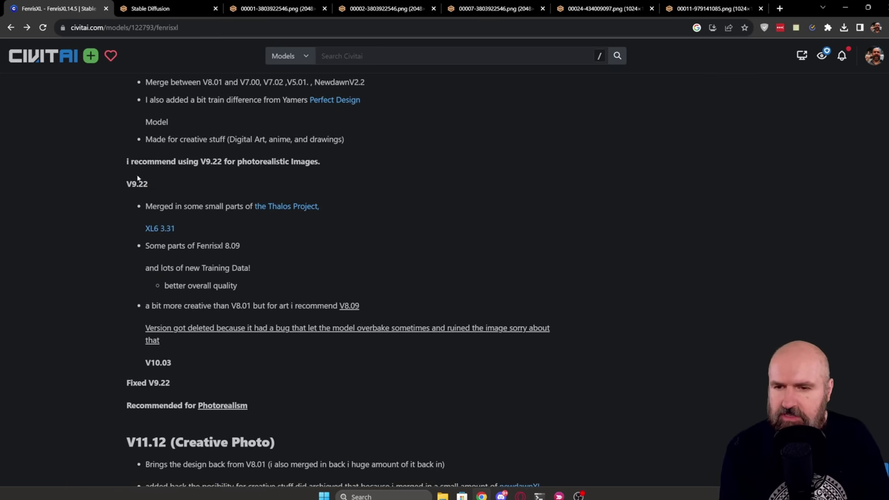
pyautogui.scroll(-10, 61, 376)
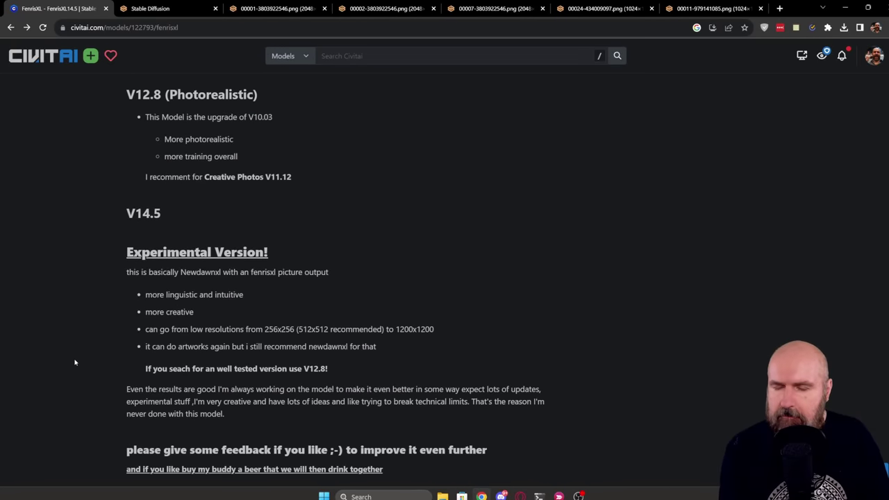
pyautogui.scroll(20, 75, 361)
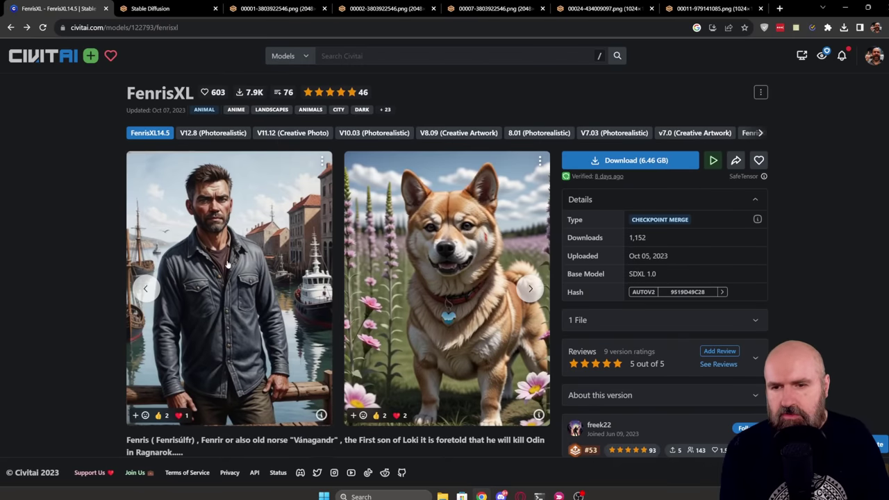
# Check the harbour man example's prompt and sampler data, then return to the WebUI tab
pyautogui.click(227, 260)
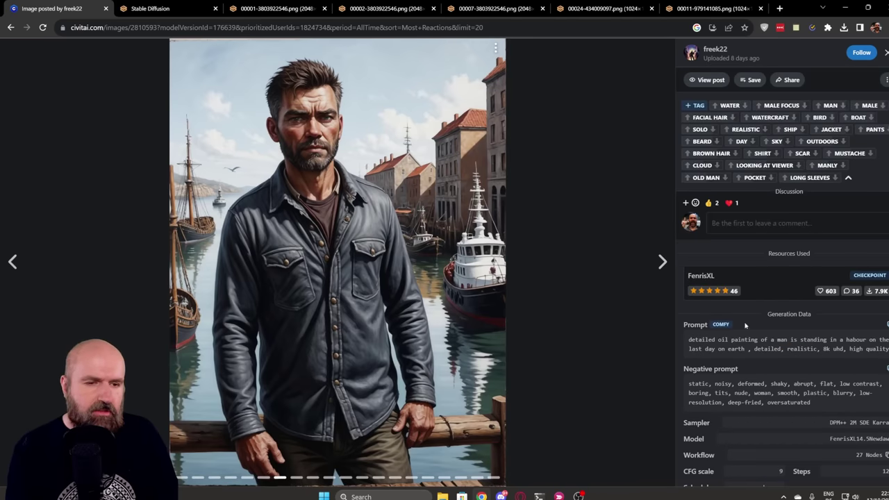
pyautogui.scroll(-1, 748, 352)
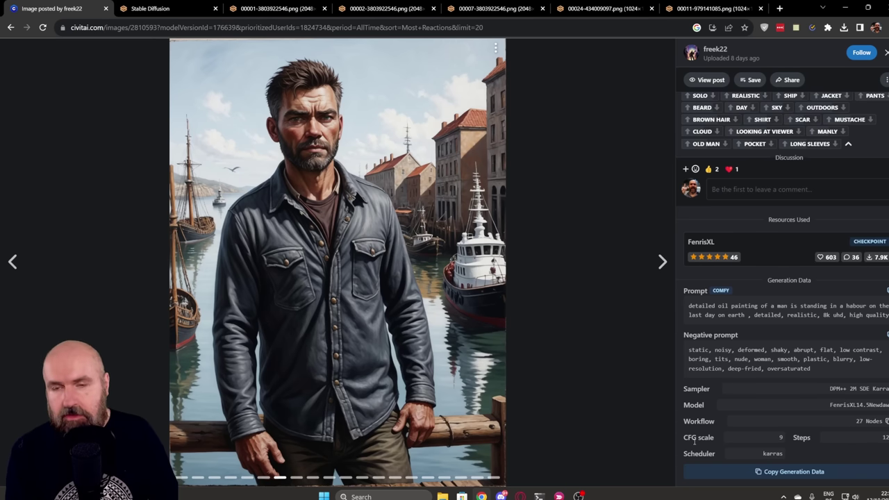
pyautogui.hotkey('ctrl', 'Tab')
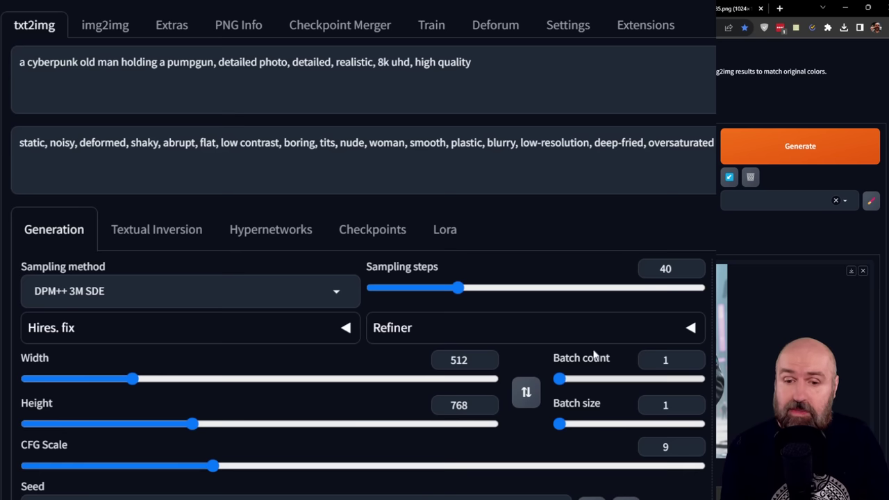
pyautogui.moveTo(560, 378)
pyautogui.mouseDown()
pyautogui.moveTo(590, 383)
pyautogui.moveTo(571, 379)
pyautogui.mouseUp()
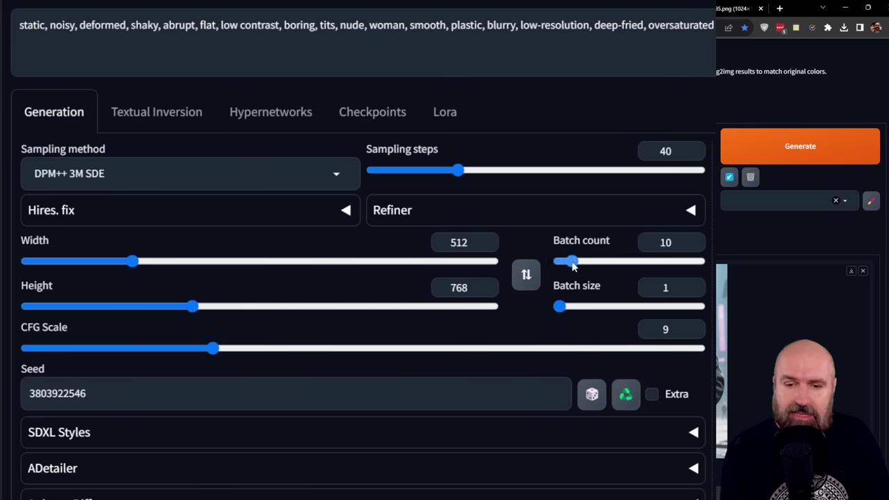
pyautogui.moveTo(571, 261); pyautogui.dragTo(547, 268)
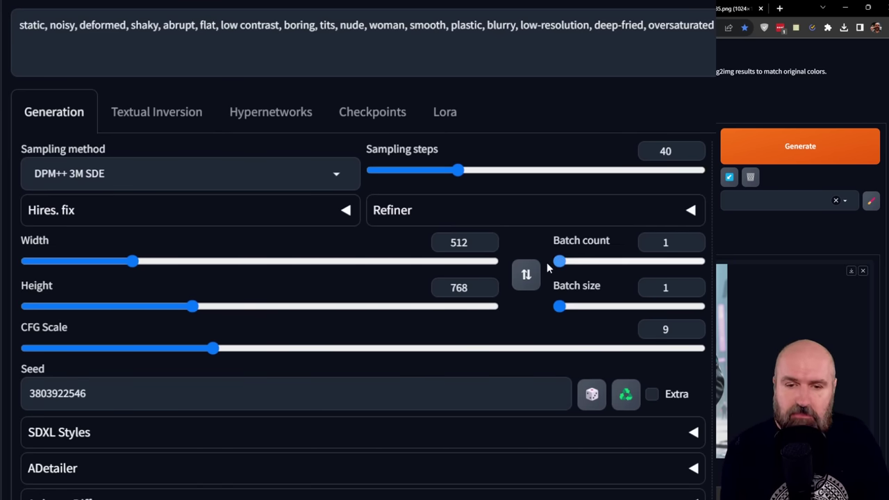
# Expand Hires. fix (512x768 to 1024x1536) and enlarge the old man image
pyautogui.click(99, 210)
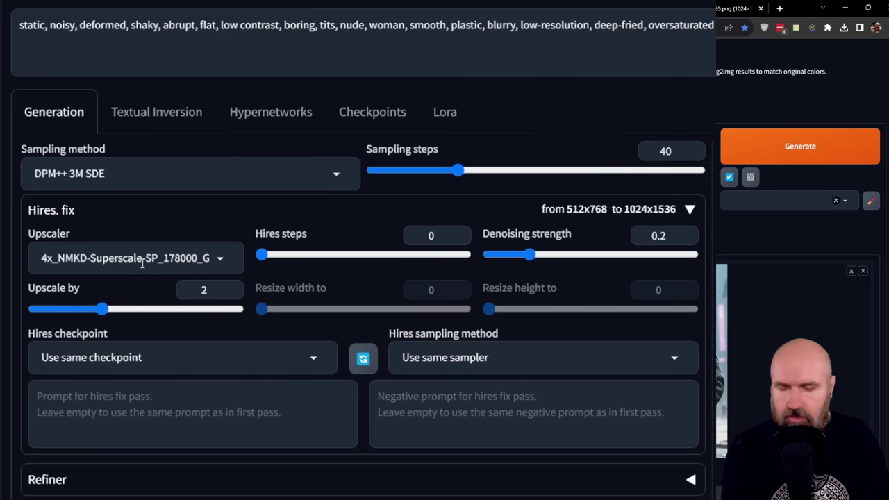
pyautogui.scroll(3, 350, 72)
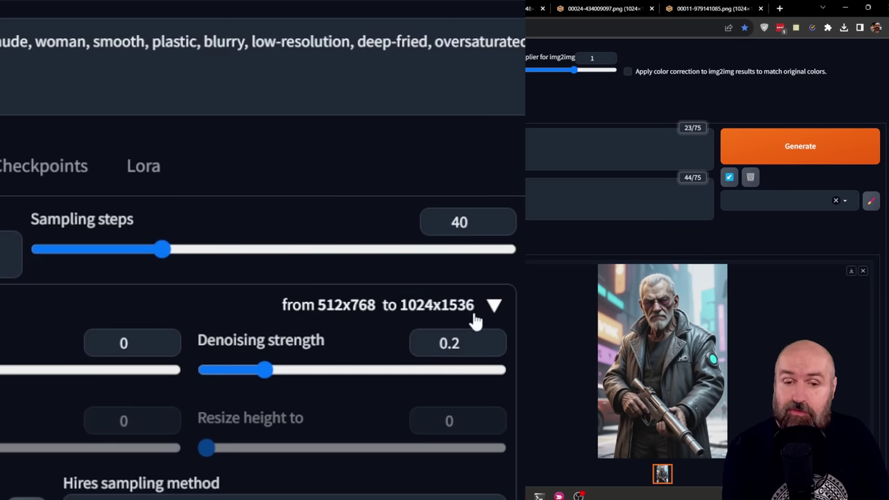
pyautogui.click(635, 332)
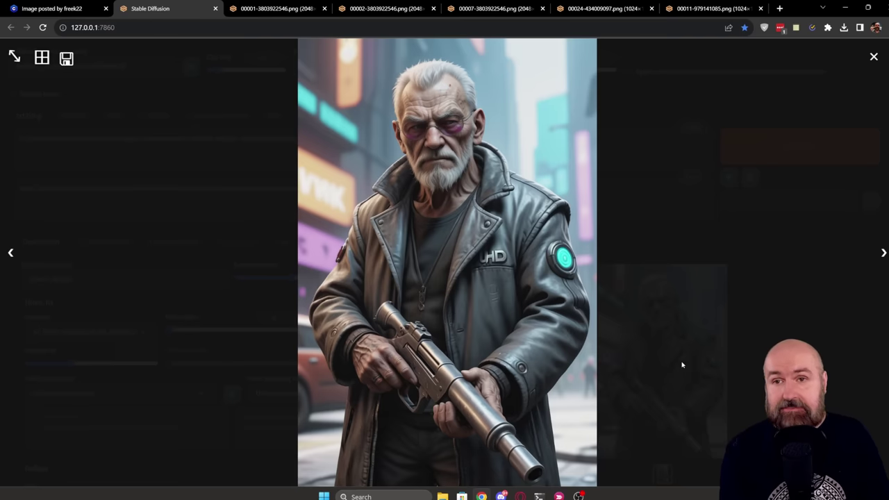
# Close the full-size image viewer and scroll below the gallery
pyautogui.click(460, 271)
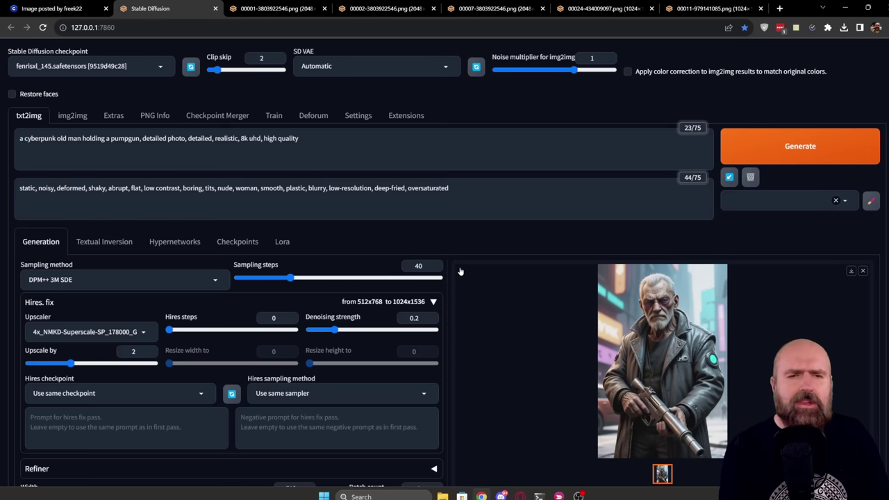
pyautogui.scroll(-3, 500, 293)
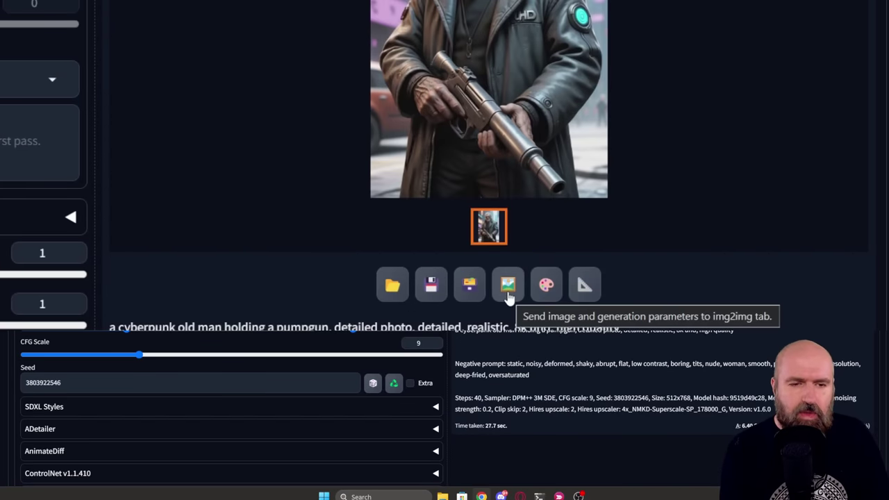
# Load the old man image into img2img, review its prompt, and scroll to the SD upscale settings
pyautogui.click(508, 295)
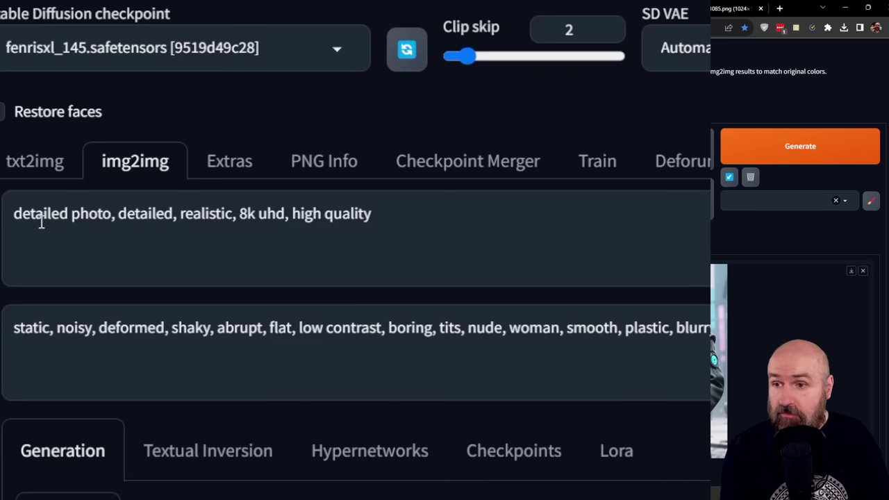
pyautogui.click(18, 139)
pyautogui.moveTo(10, 216); pyautogui.dragTo(22, 217)
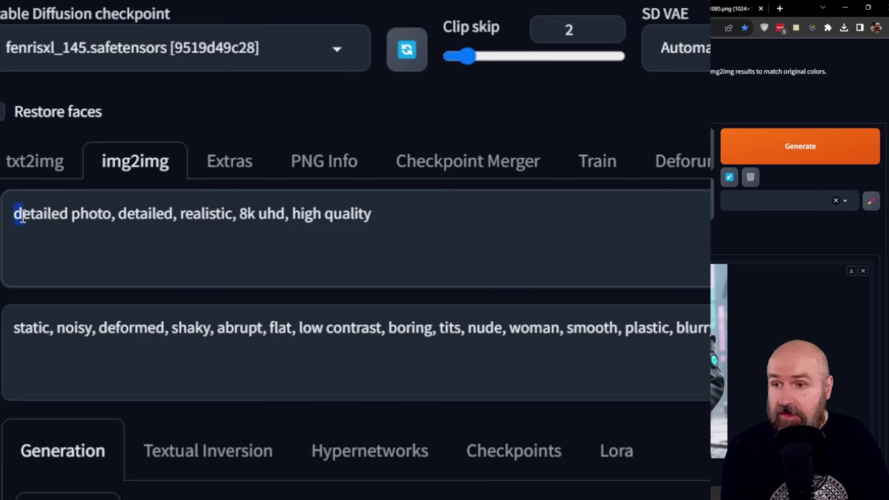
pyautogui.click(133, 236)
pyautogui.moveTo(414, 214); pyautogui.dragTo(5, 213)
pyautogui.click(395, 229)
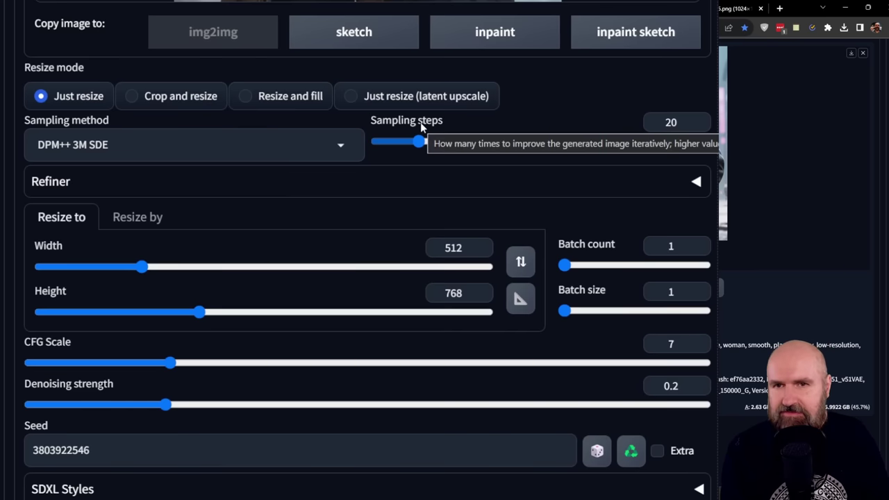
pyautogui.scroll(-5, 411, 248)
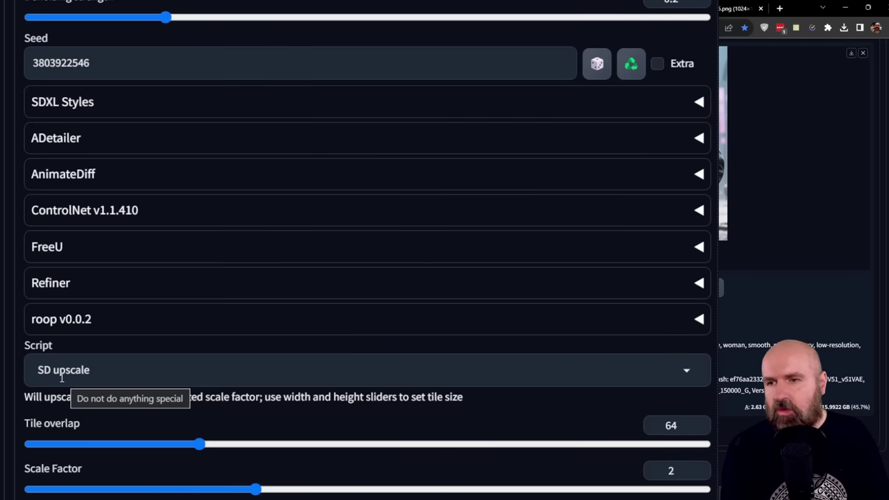
pyautogui.scroll(-3, 61, 377)
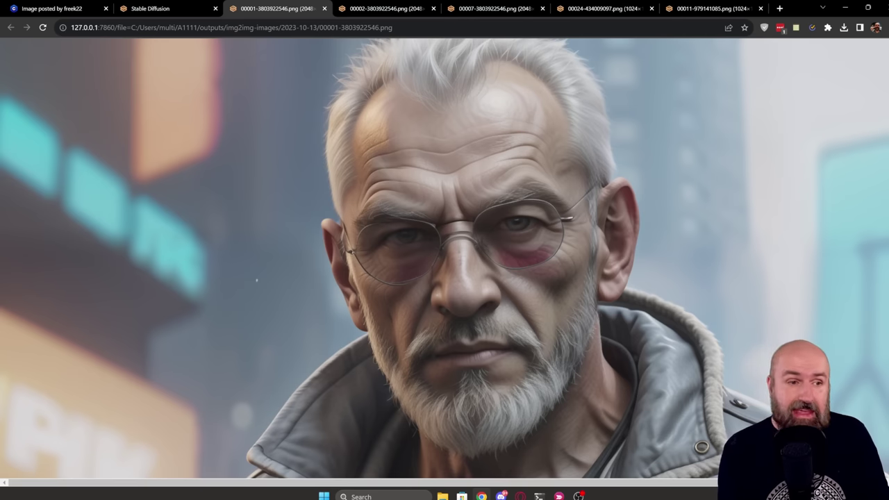
# Scroll down the upscaled 00001 portrait from the face to the pump gun
pyautogui.scroll(-5, 445, 257)
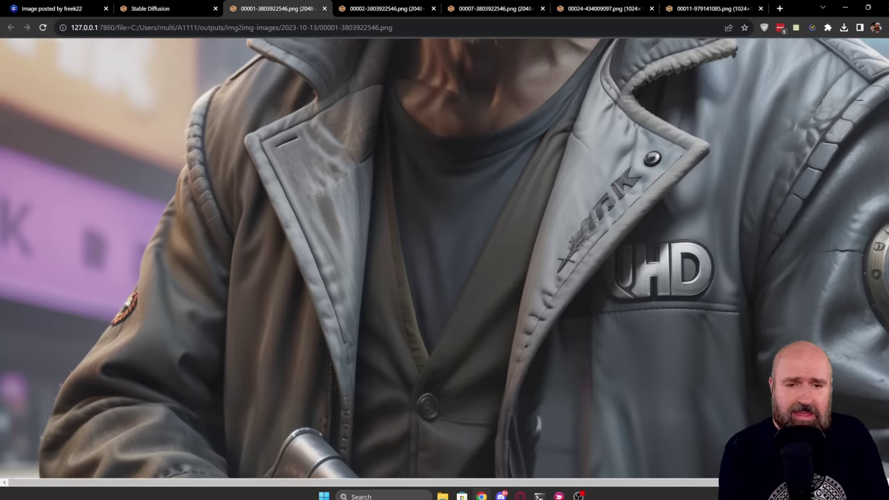
pyautogui.scroll(-5, 444, 258)
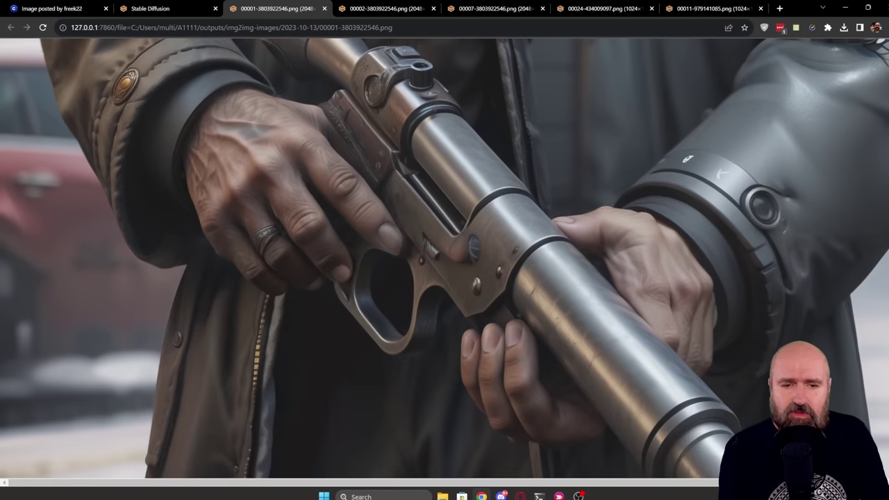
pyautogui.scroll(-4, 444, 259)
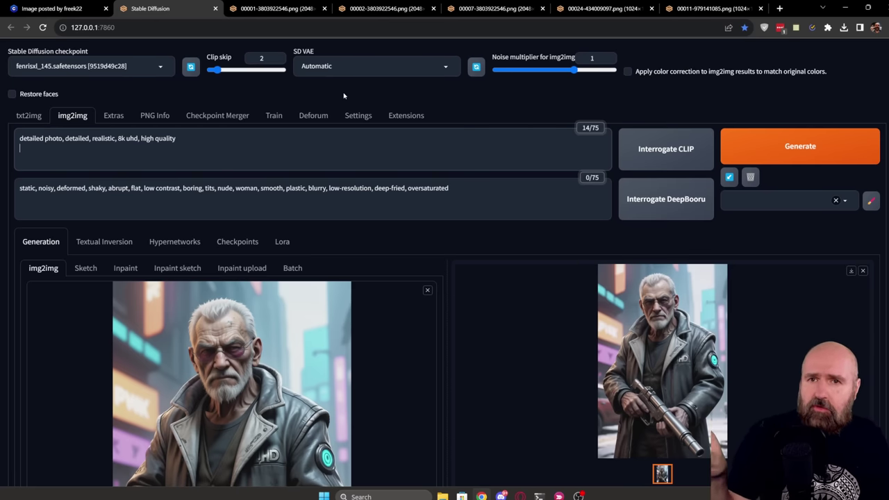
# Load the dreamshaper_8.safetensors checkpoint, then return to the 00001 image tab
pyautogui.click(138, 69)
pyautogui.click(73, 87)
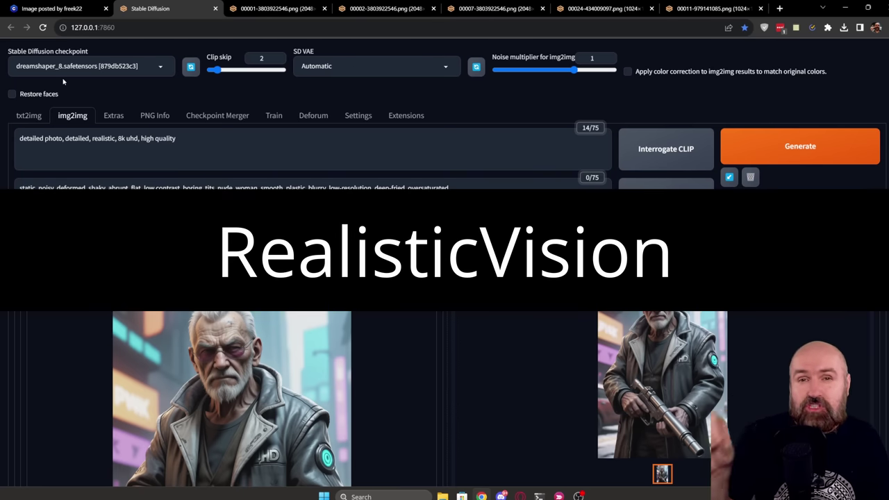
pyautogui.hotkey('ctrl', 'Tab')
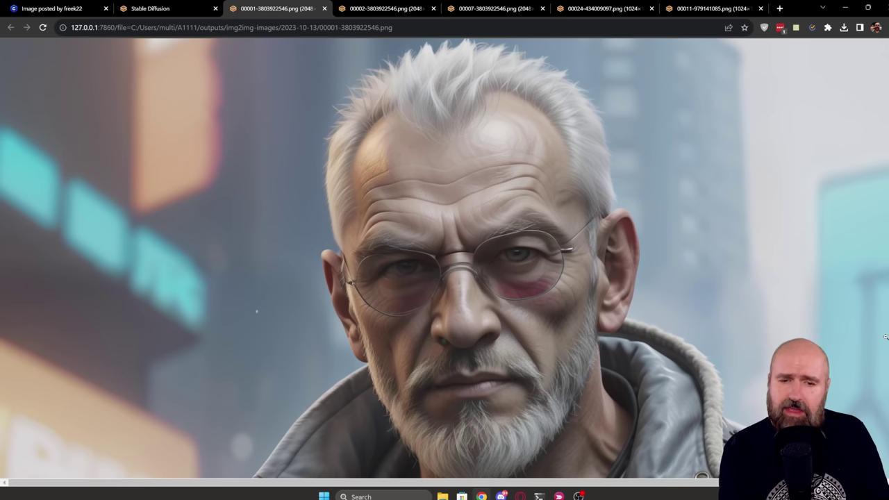
# Inspect the 00002 upscale from face to gun, then go to the 00007 image
pyautogui.hotkey('ctrl', 'Tab')
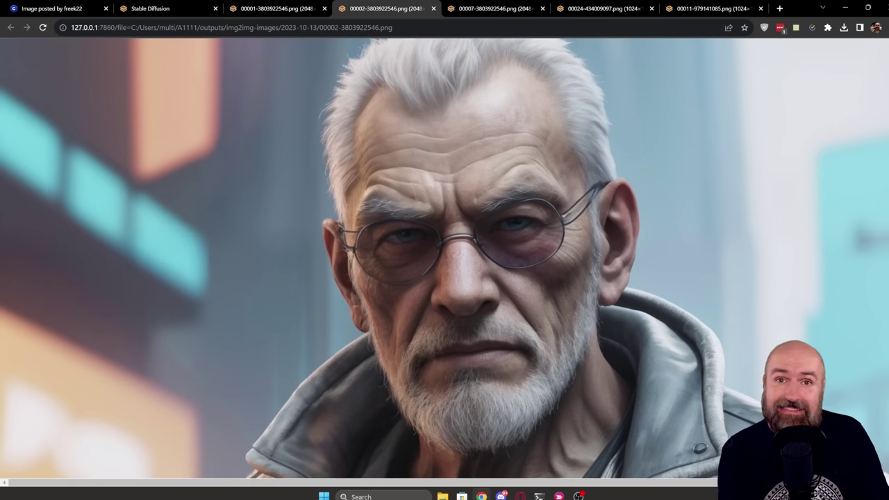
pyautogui.scroll(1, 719, 366)
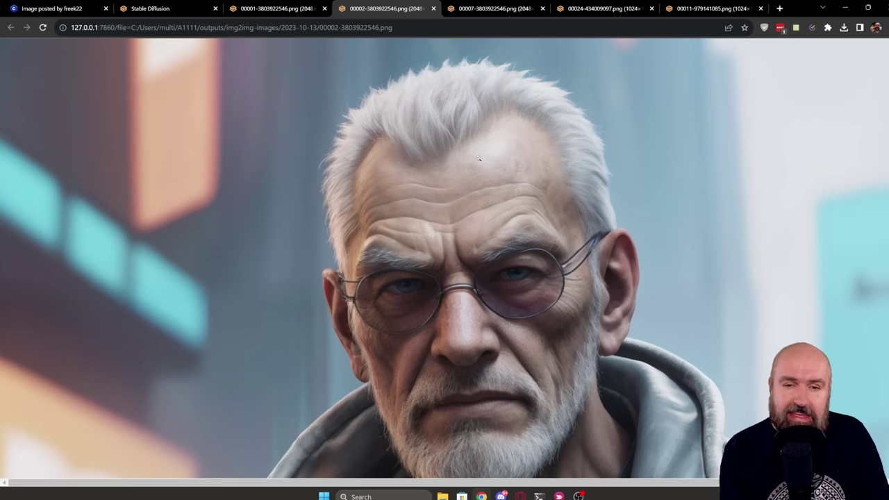
pyautogui.scroll(-5, 503, 241)
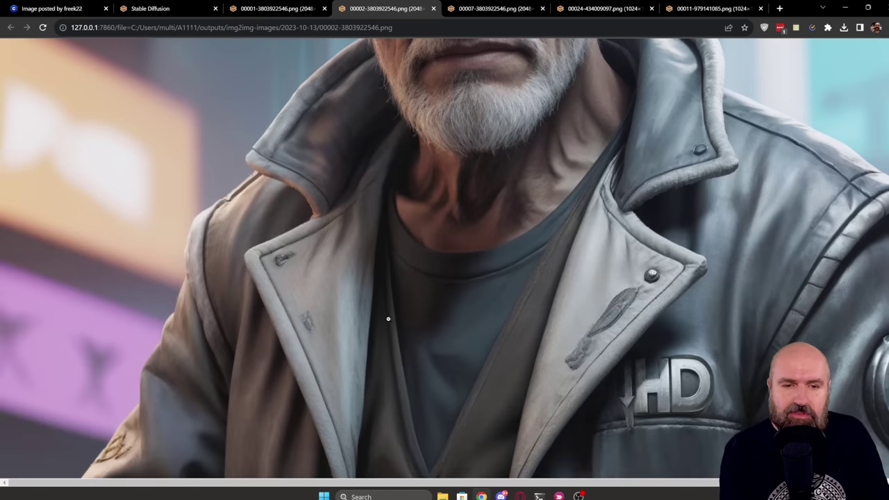
pyautogui.scroll(-8, 687, 361)
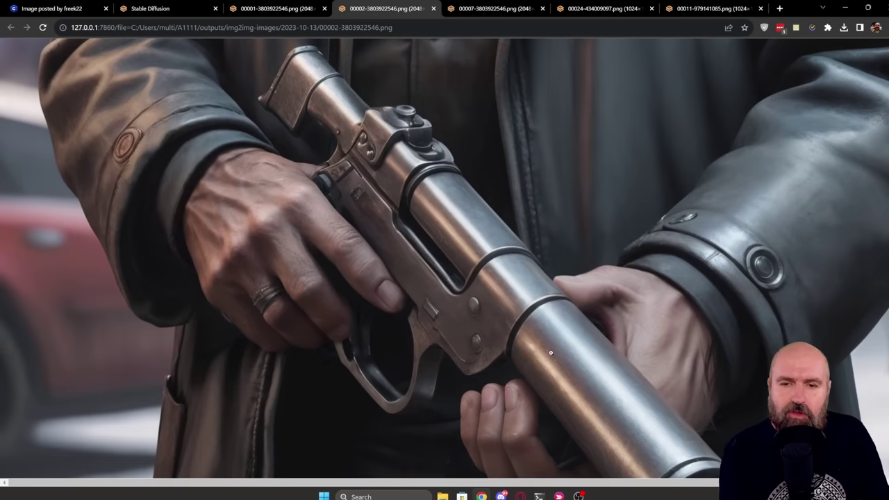
pyautogui.scroll(-3, 642, 378)
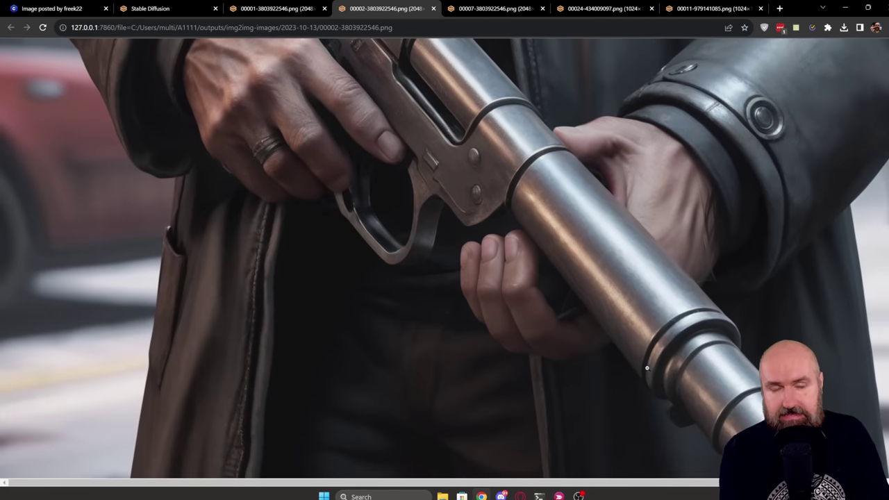
pyautogui.hotkey('ctrl', 'Tab')
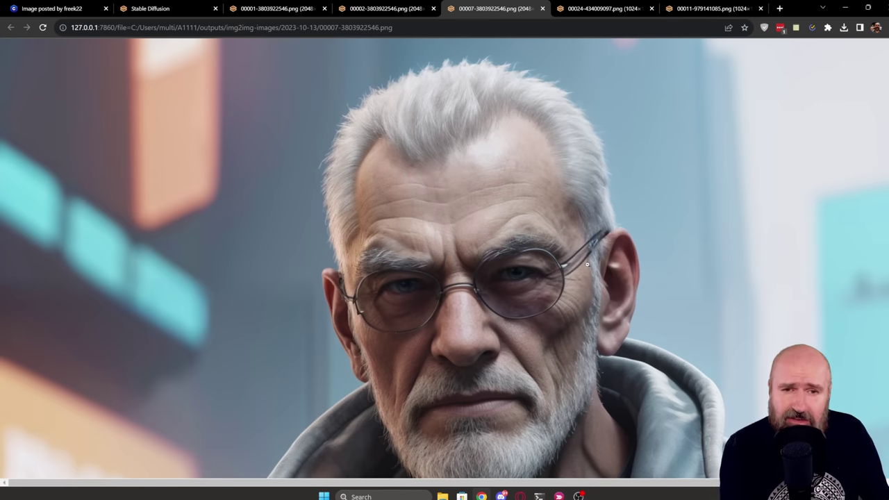
pyautogui.scroll(-2, 590, 259)
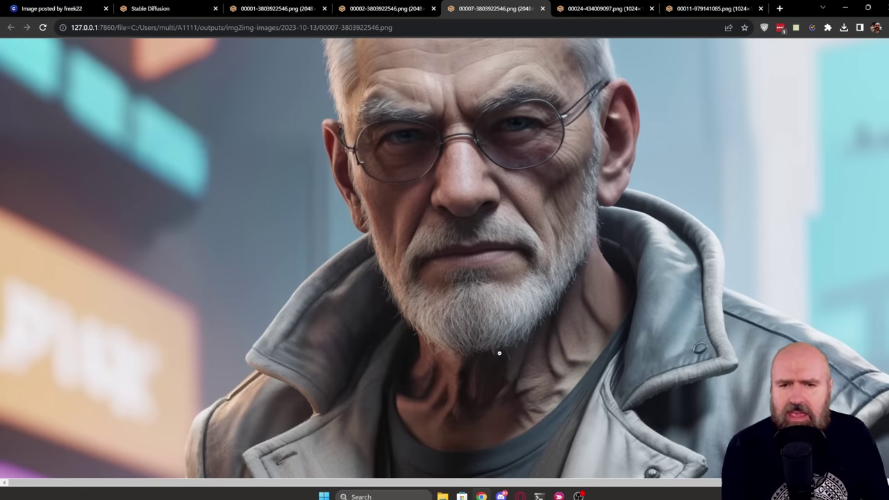
pyautogui.scroll(-11, 639, 303)
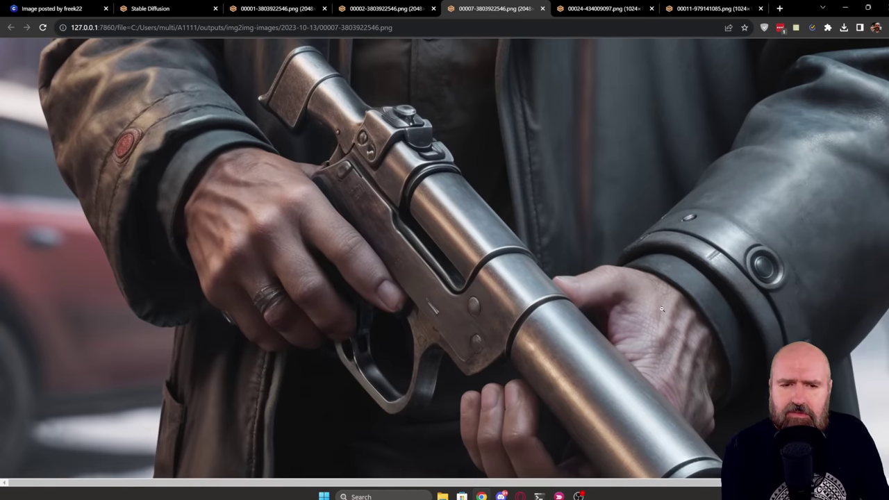
pyautogui.scroll(-1, 662, 310)
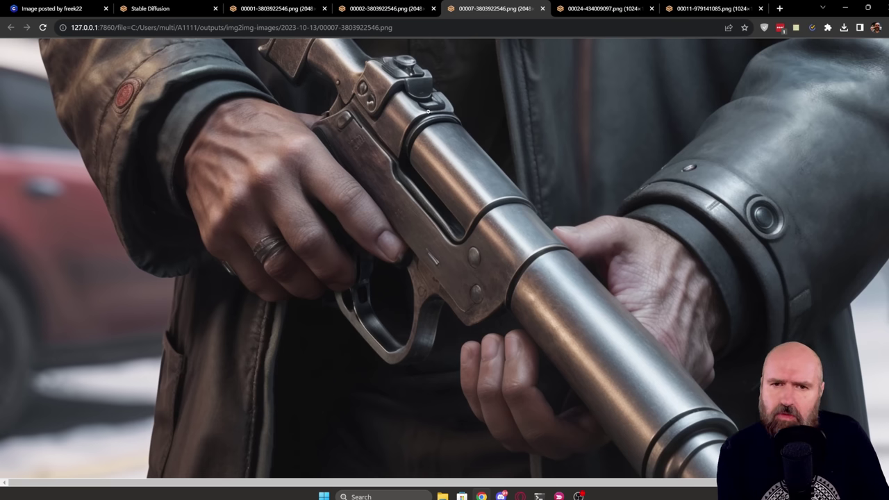
pyautogui.scroll(-3, 612, 283)
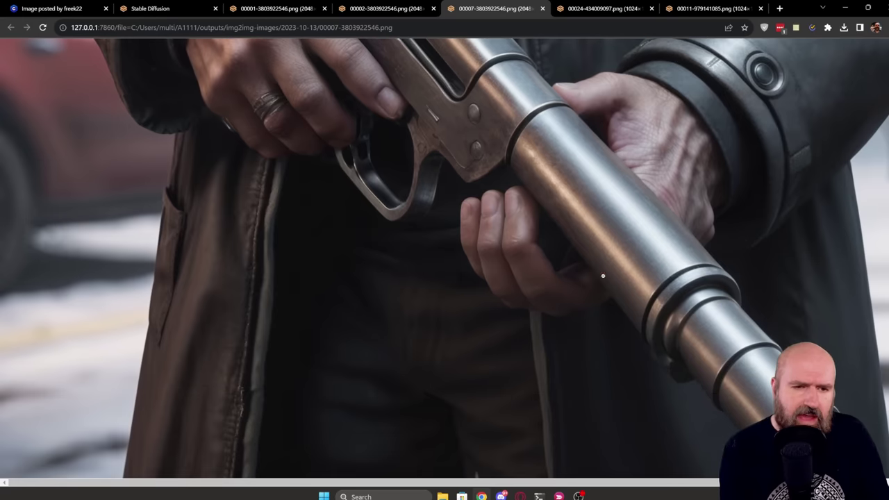
pyautogui.scroll(10, 603, 338)
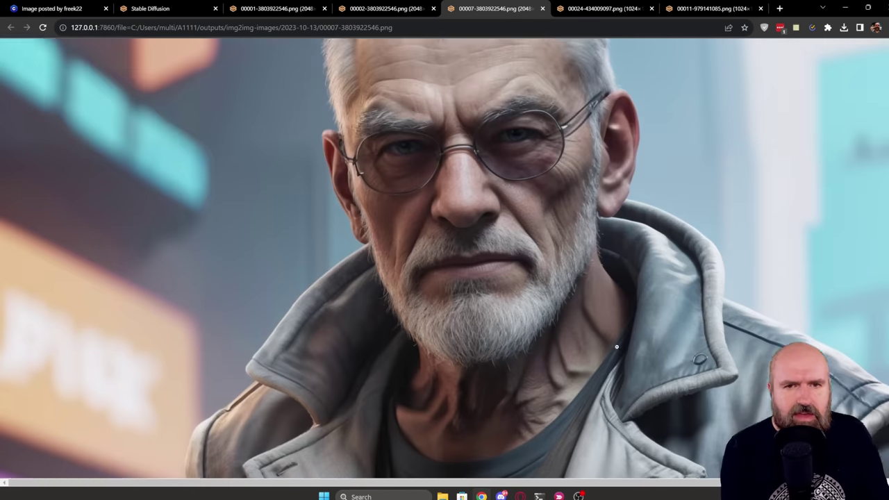